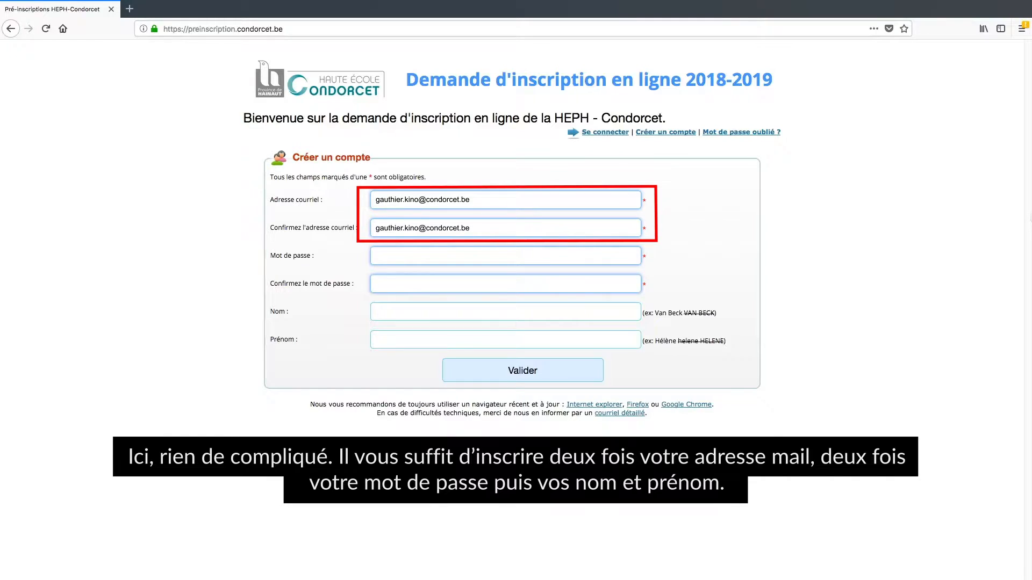
Enter the applicant's last name and first name for the new account
key("Tab")
key("Tab")
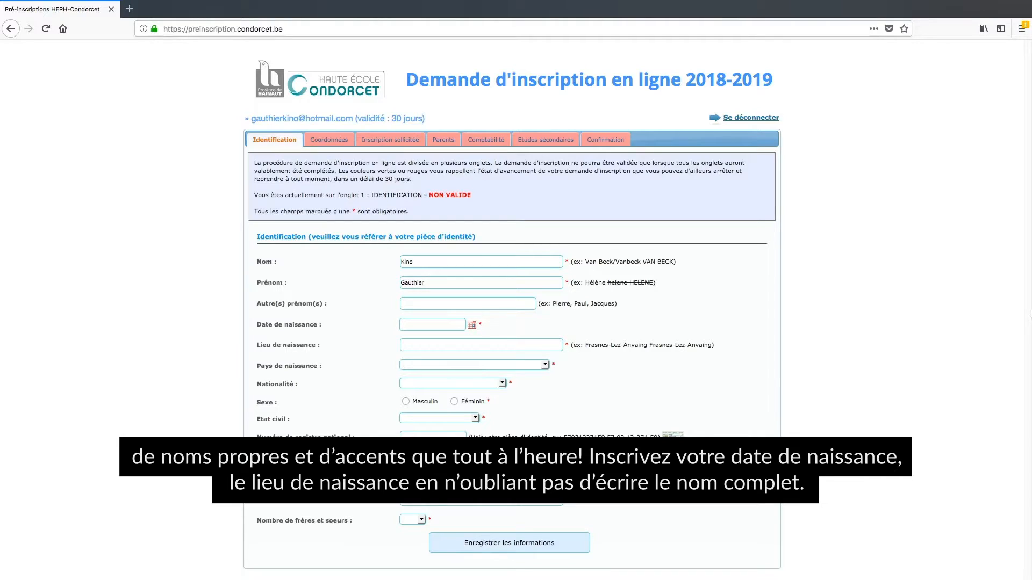
Enter birth date and place, Belgique/Belge nationality, male sex and 'Célibataire ou en couple' status
type("Menin")
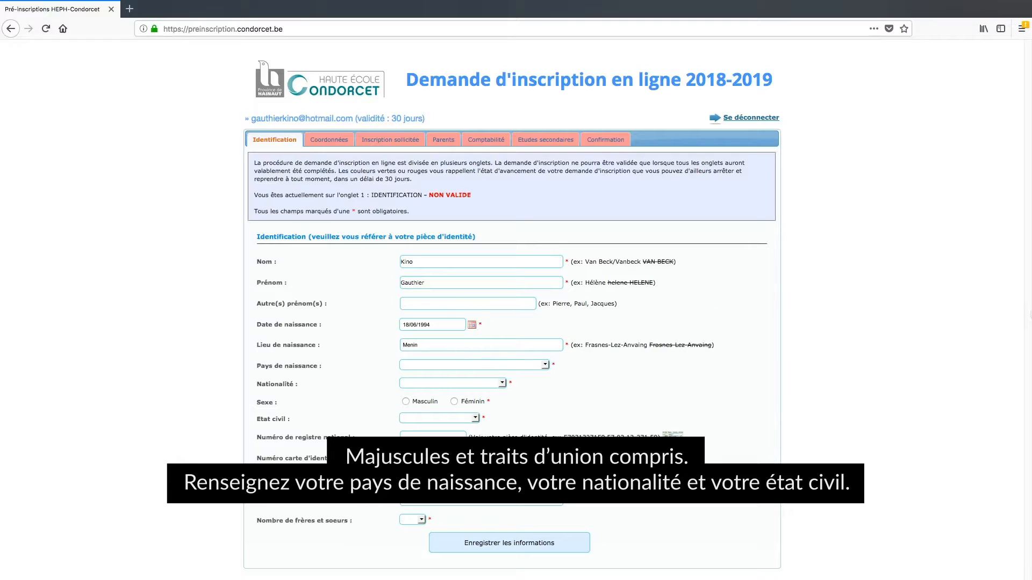
type("BelgiqueBelge")
left_click(406, 402)
type("Célibataire ou en couple")
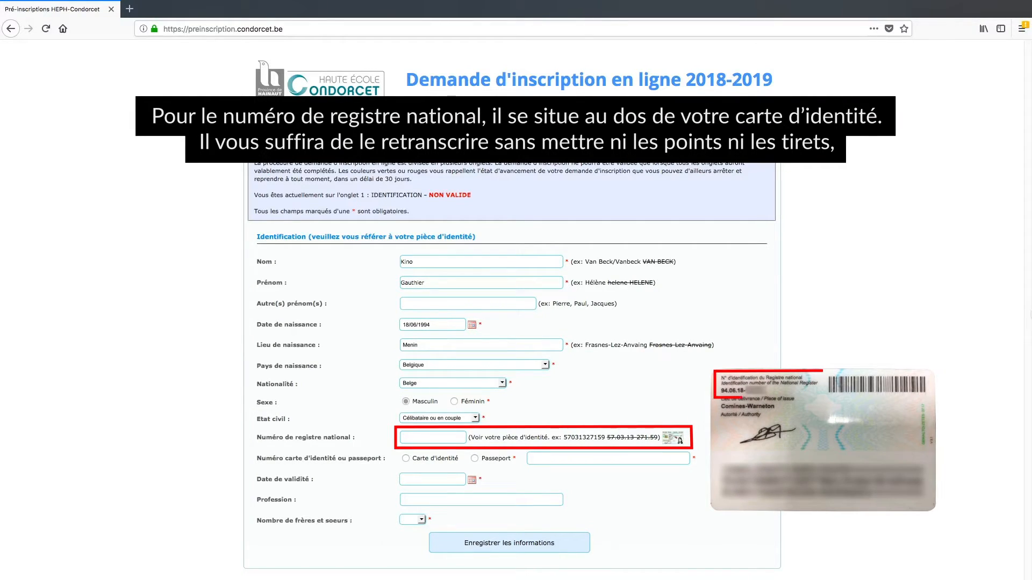
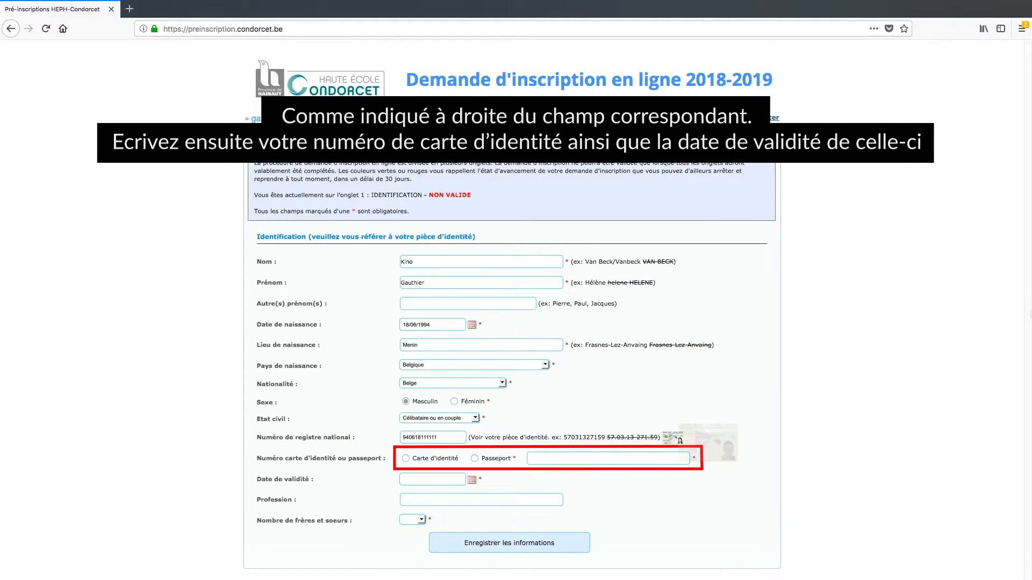
Enter the national register number, identity card number and card validity 01/01/2030
left_click(405, 458)
left_click(608, 458)
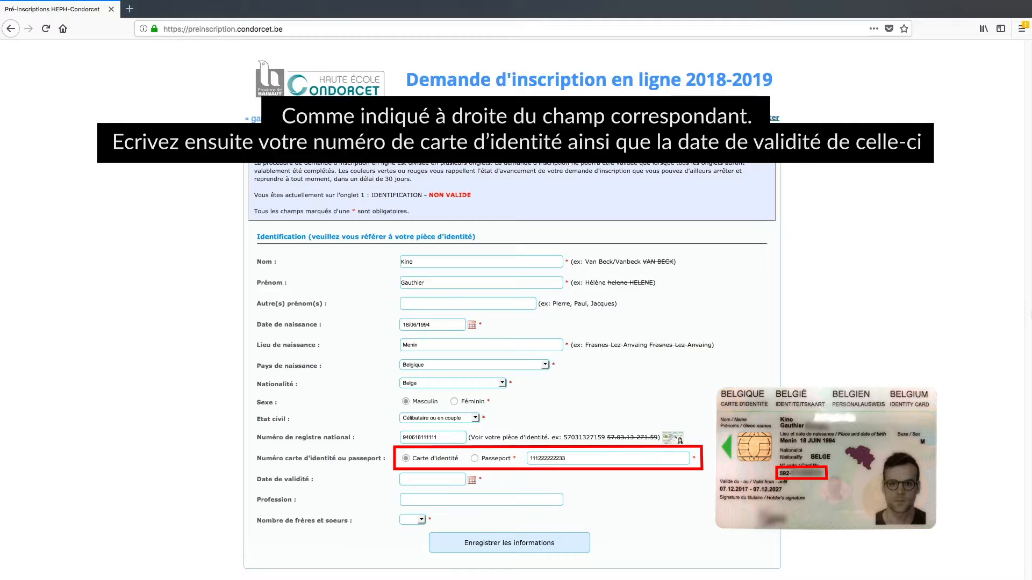
left_click(433, 479)
type("01/01/2030")
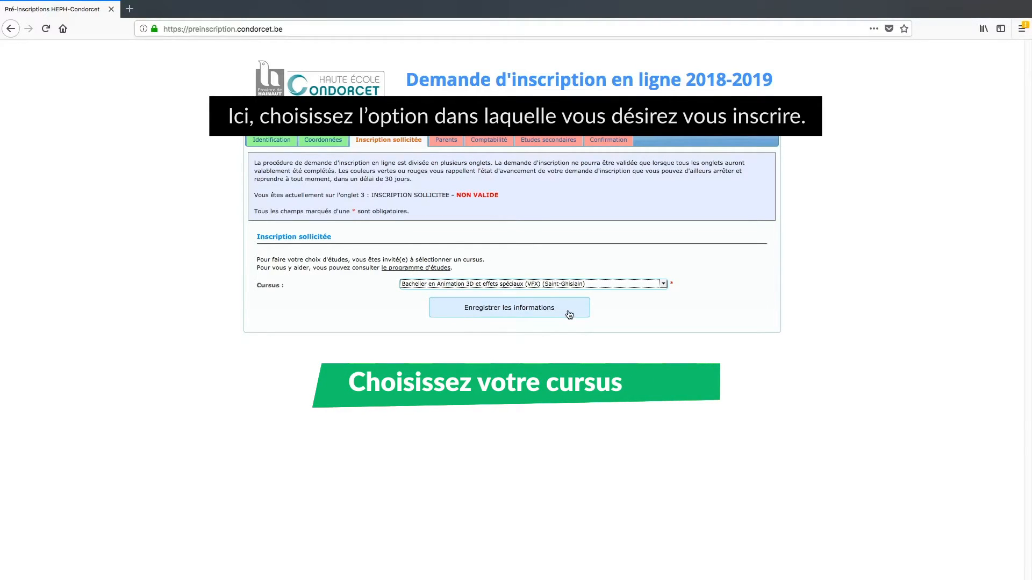
Save the Bachelier en Animation 3D et effets spéciaux (VFX) choice at Saint-Ghislain
left_click(570, 314)
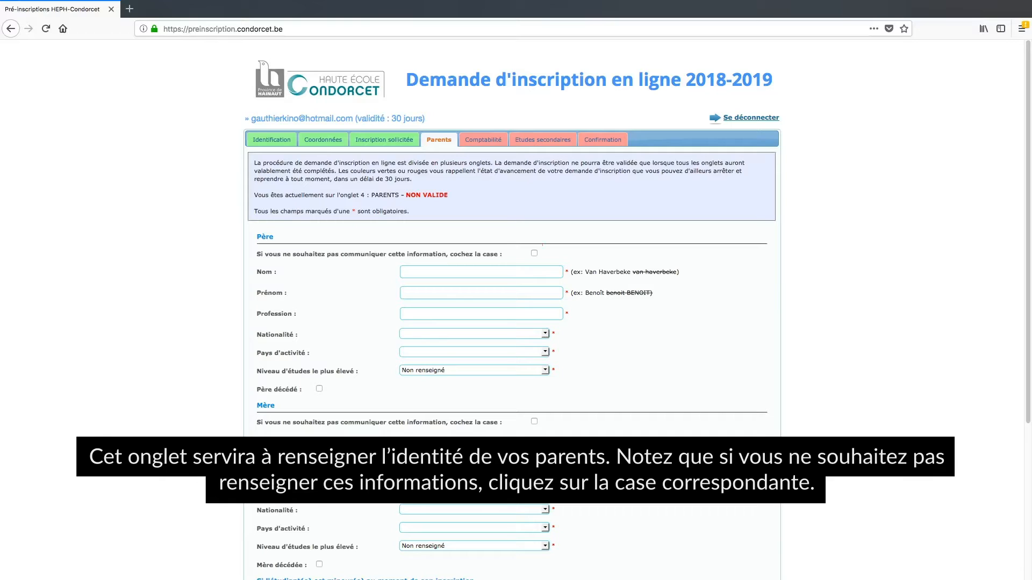
Tick the opt-outs for father, mother and legal guardian details, then save the Parents tab
left_click(533, 253)
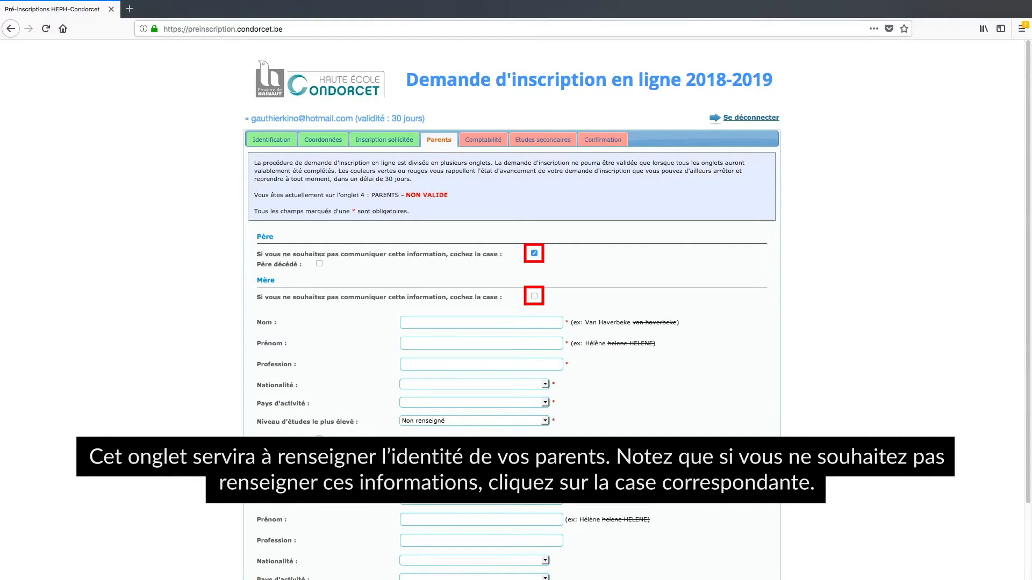
left_click(533, 296)
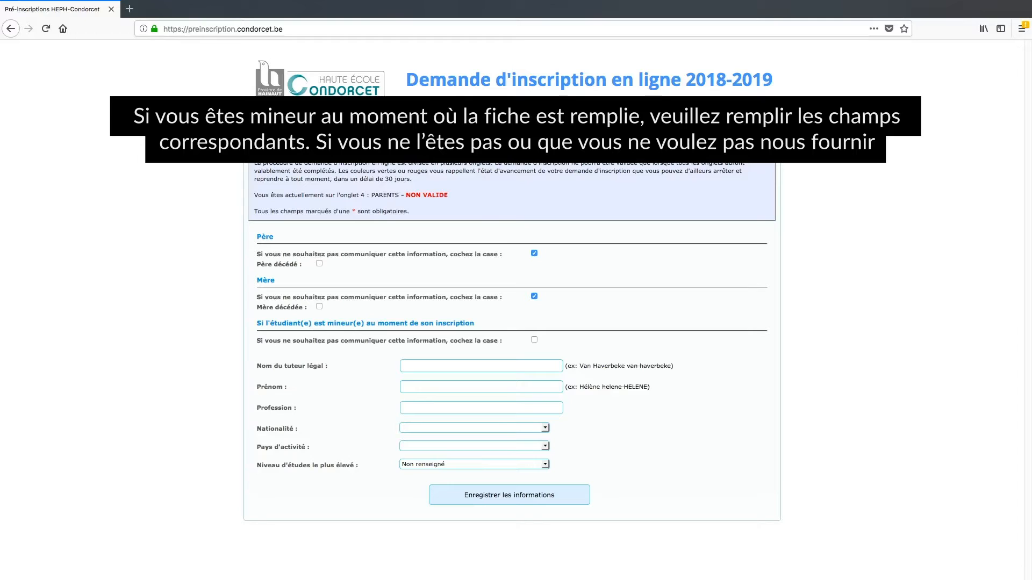
left_click(534, 340)
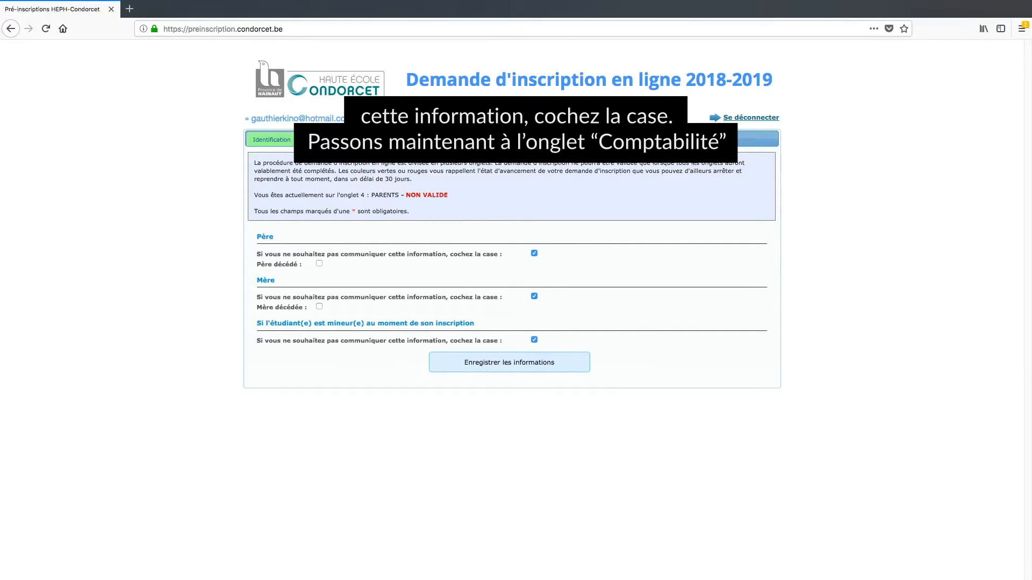
left_click(467, 139)
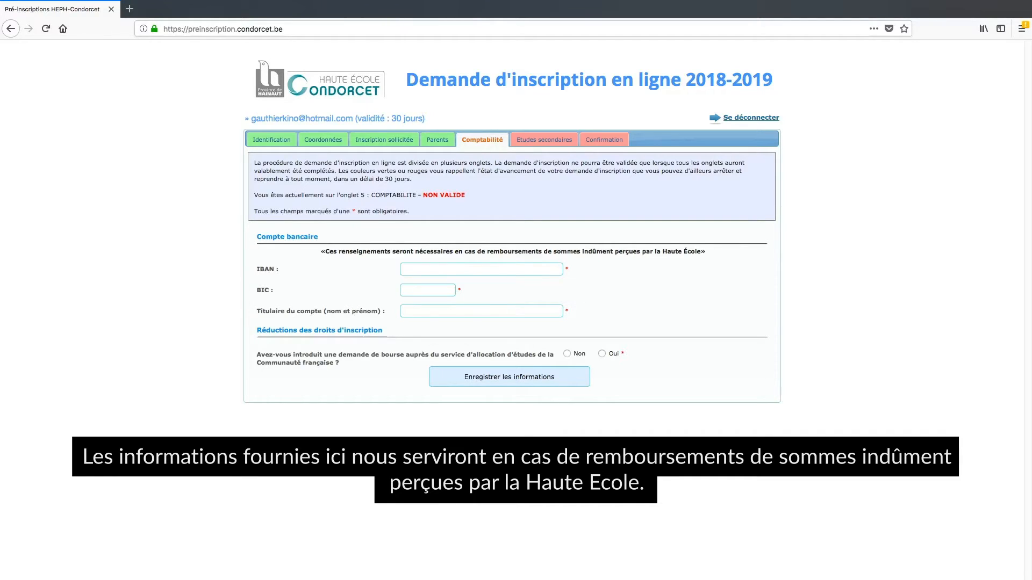
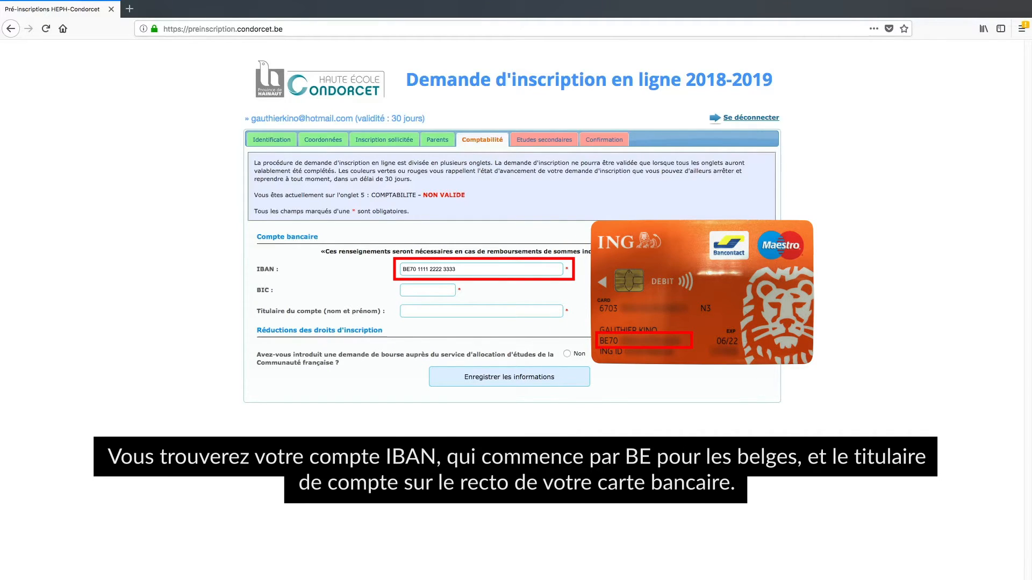
Enter the IBAN, the account holder's name and BIC BBRUBEBB, and answer Non to the study grant
left_click(481, 311)
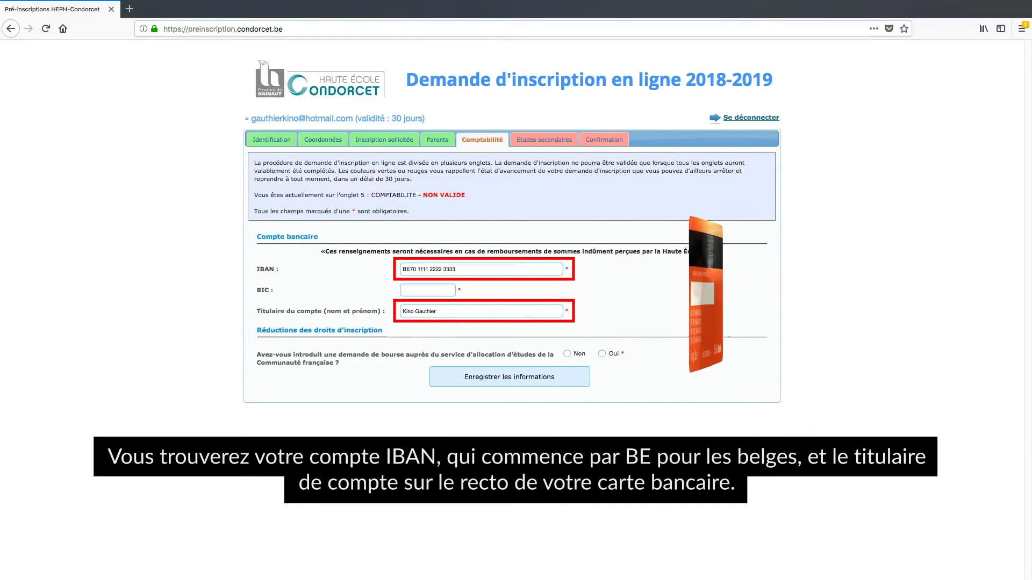
left_click(427, 290)
type("BBRUBEBB")
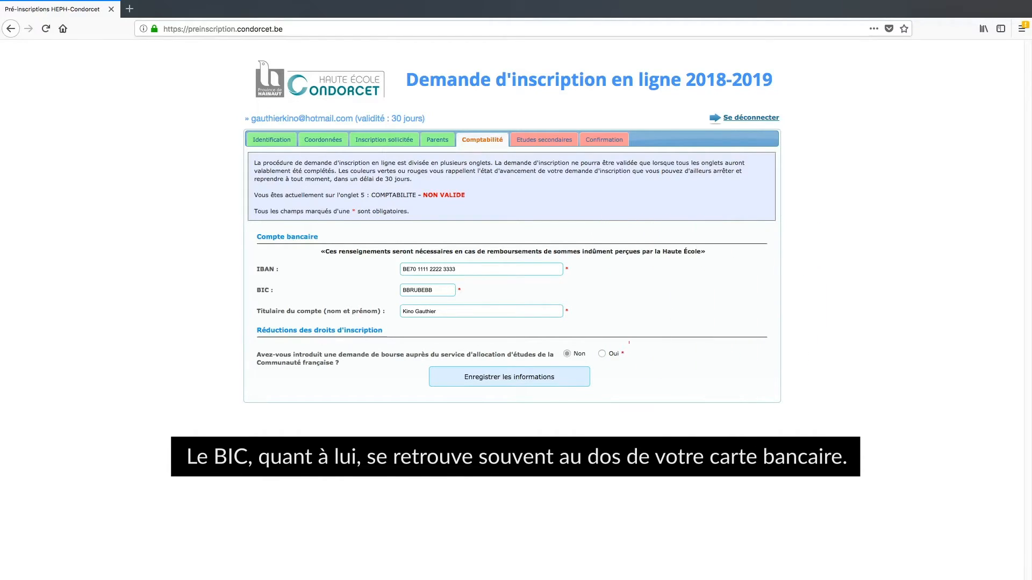
left_click(567, 354)
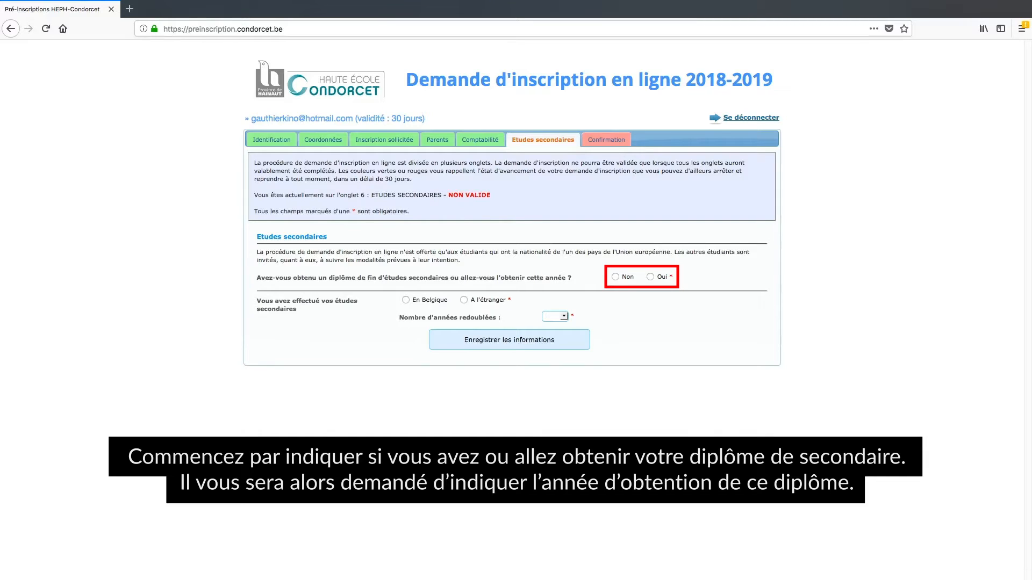
Record a secondary diploma from 2012, in Belgium, Communauté française, at I.P.E.S. DE TOURNAI
left_click(651, 277)
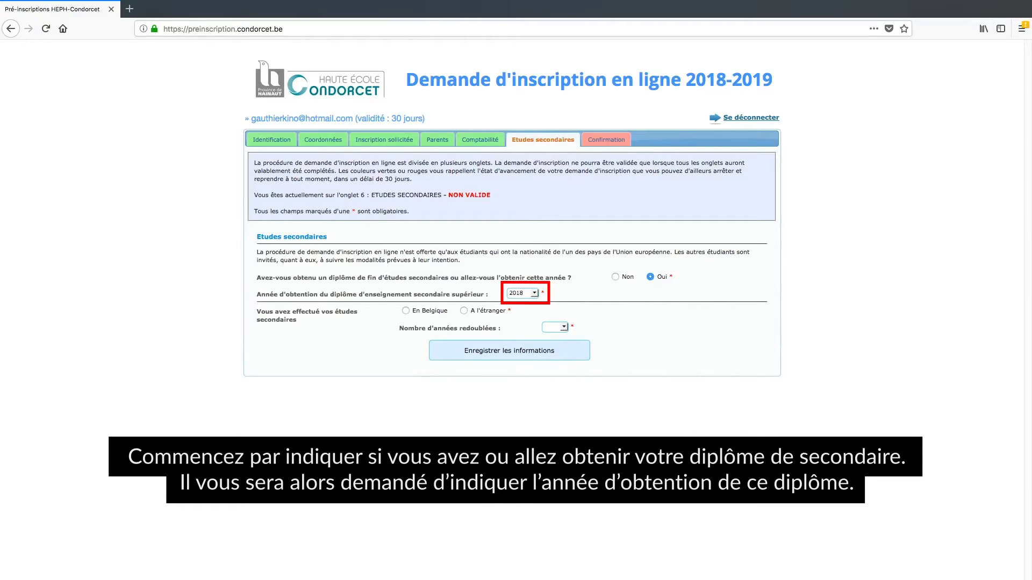
left_click(534, 294)
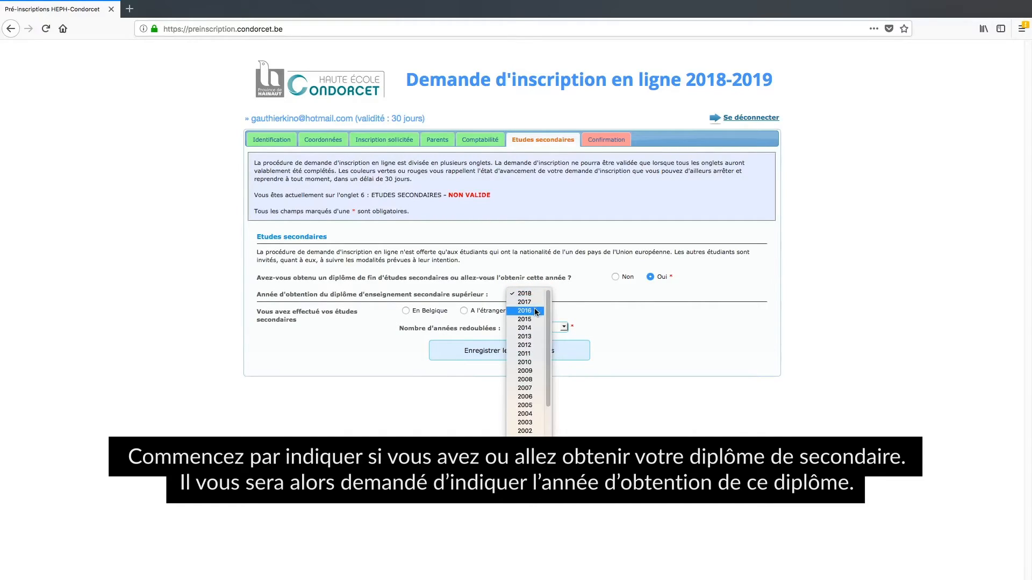
left_click(524, 345)
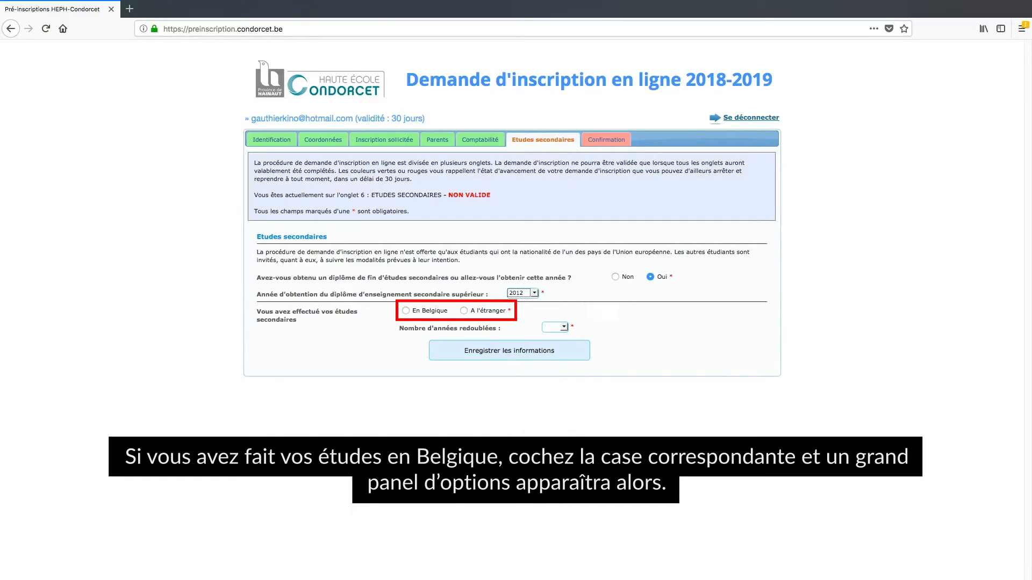
left_click(405, 311)
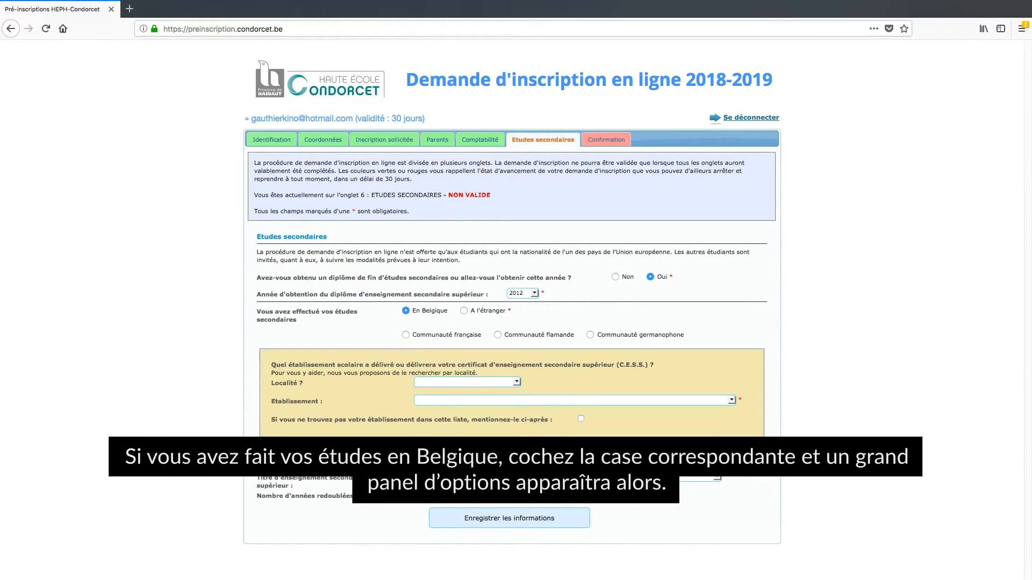
left_click(406, 335)
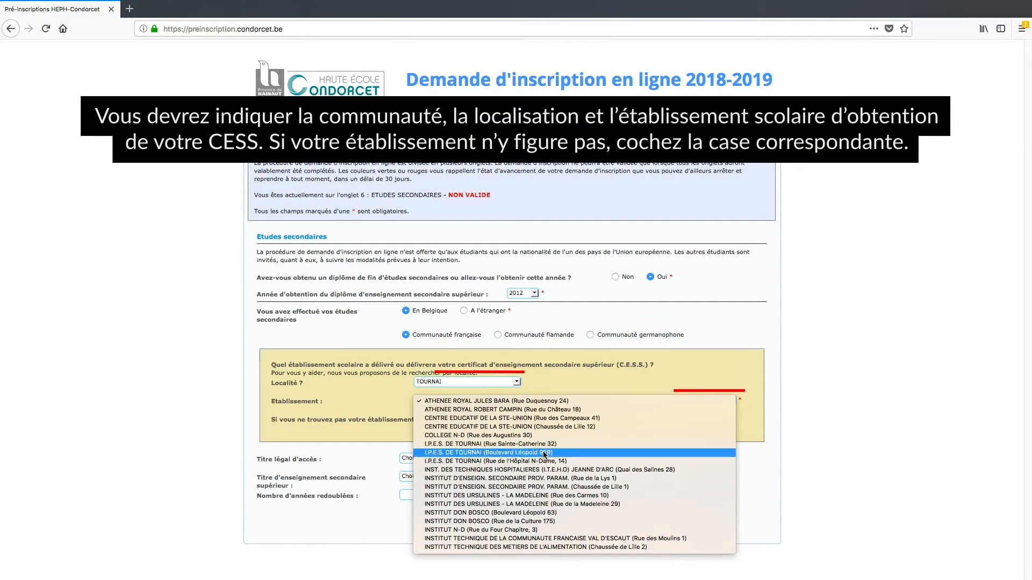
left_click(545, 453)
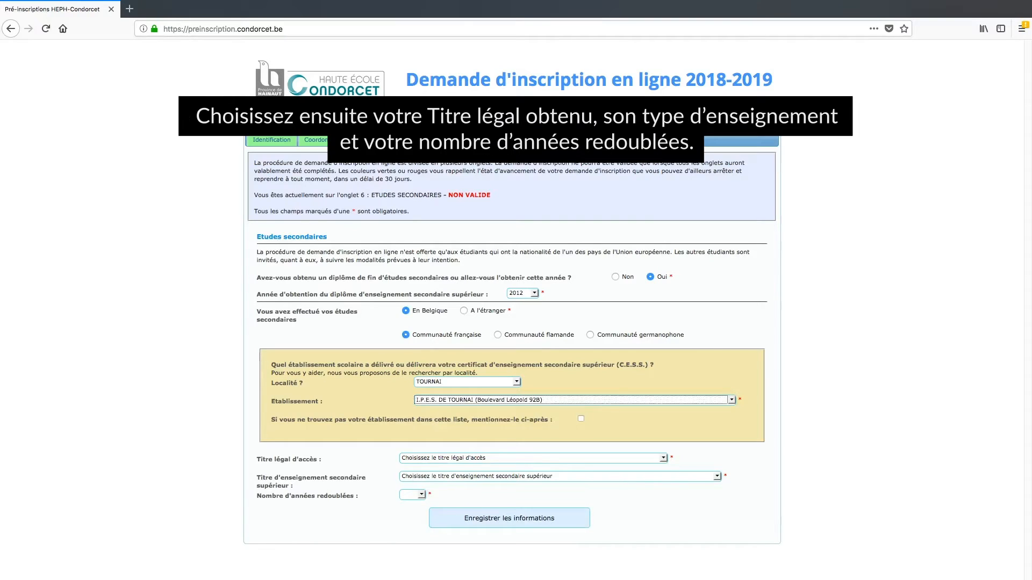
Choose the second access title, Humanités techniques - Artistique de qualification, and 0 repeated years
left_click(656, 459)
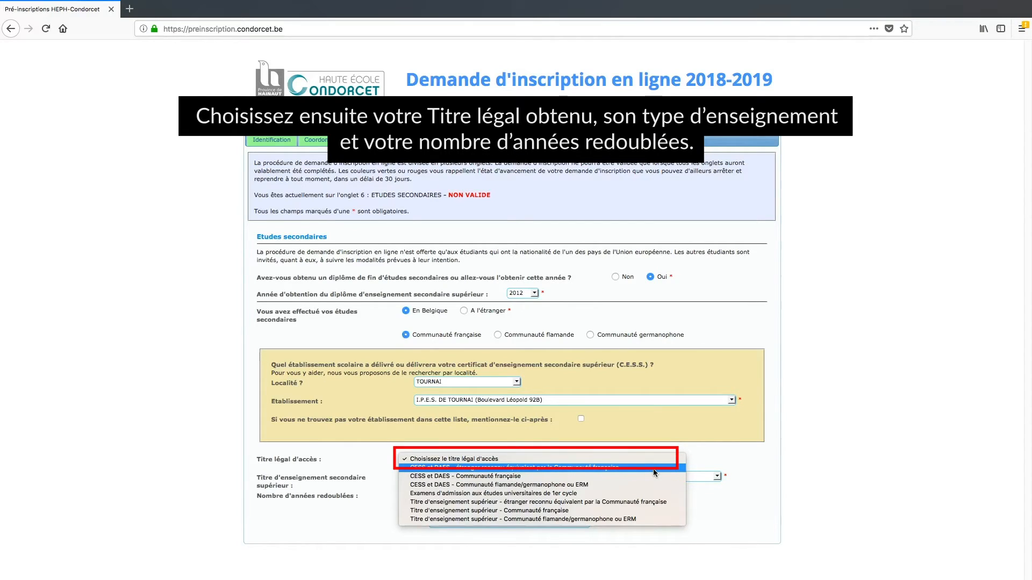
left_click(655, 468)
left_click(654, 476)
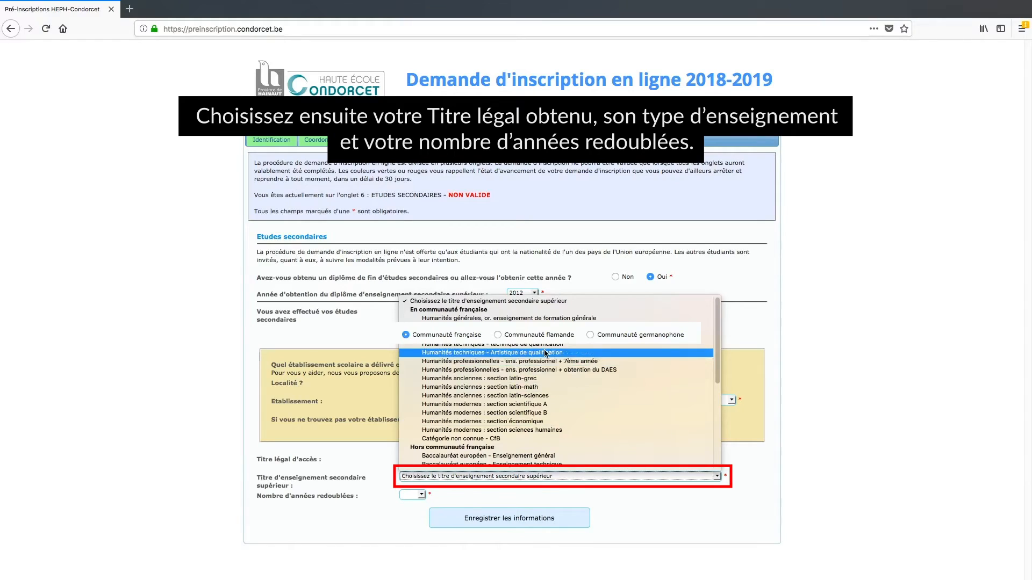
left_click(544, 353)
left_click(421, 495)
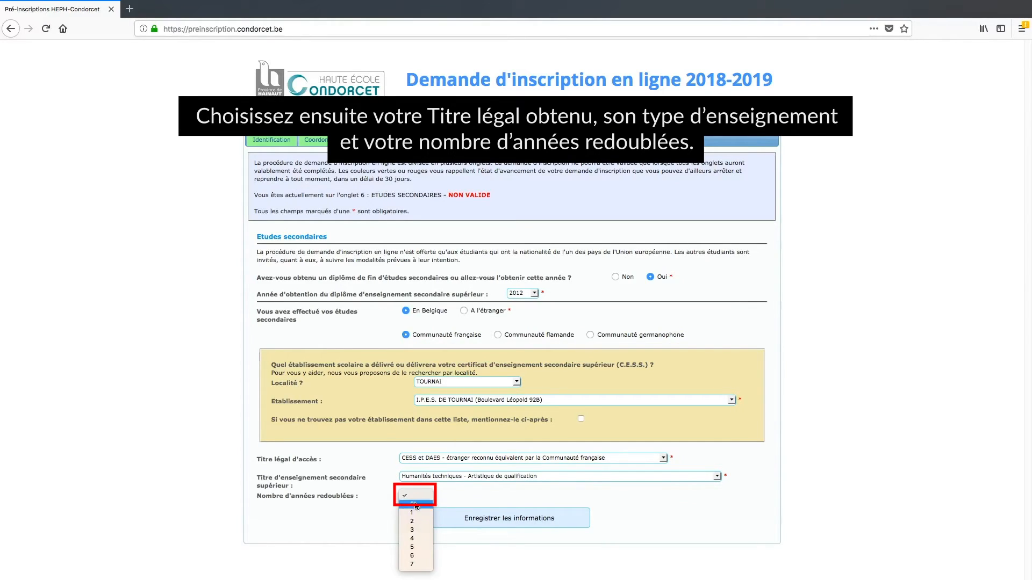
left_click(416, 508)
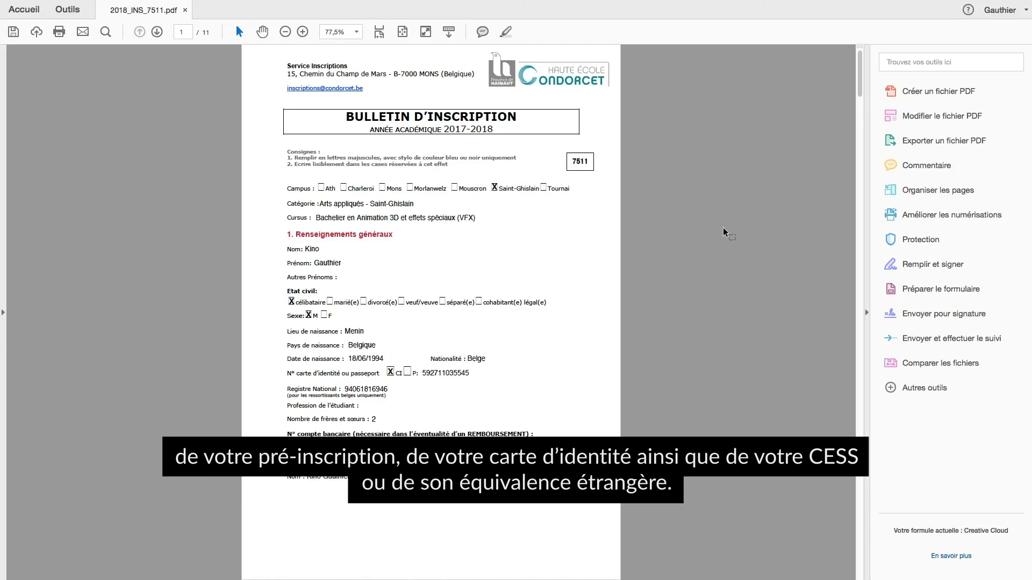
Scroll through 2018_INS_7511.pdf down to page 11 of 11
left_click_drag(861, 59, 848, 549)
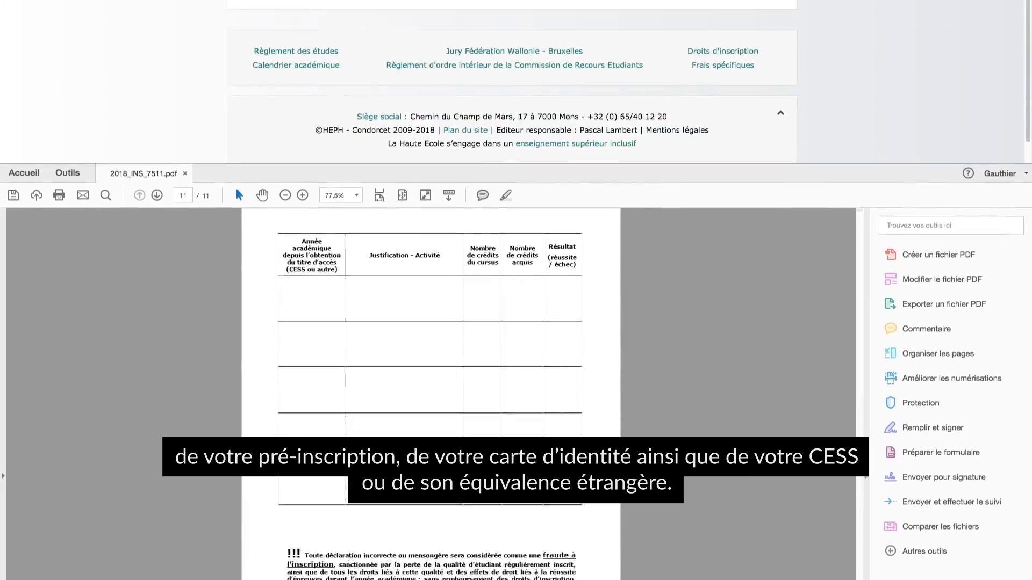